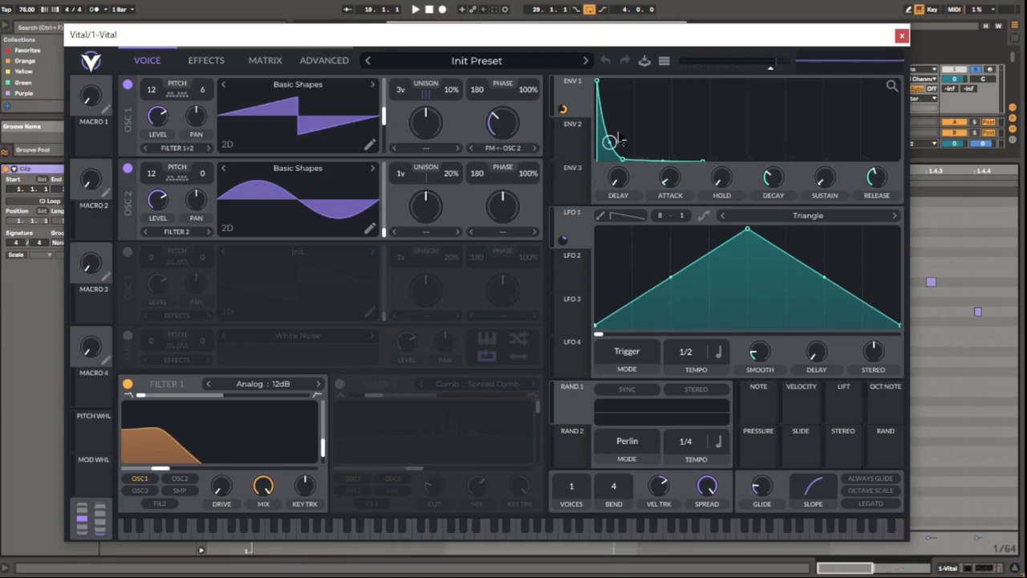
# Lengthen the first C1 note at the start of the purple MIDI clip.
pyautogui.moveTo(590, 40); pyautogui.dragTo(720, 528)
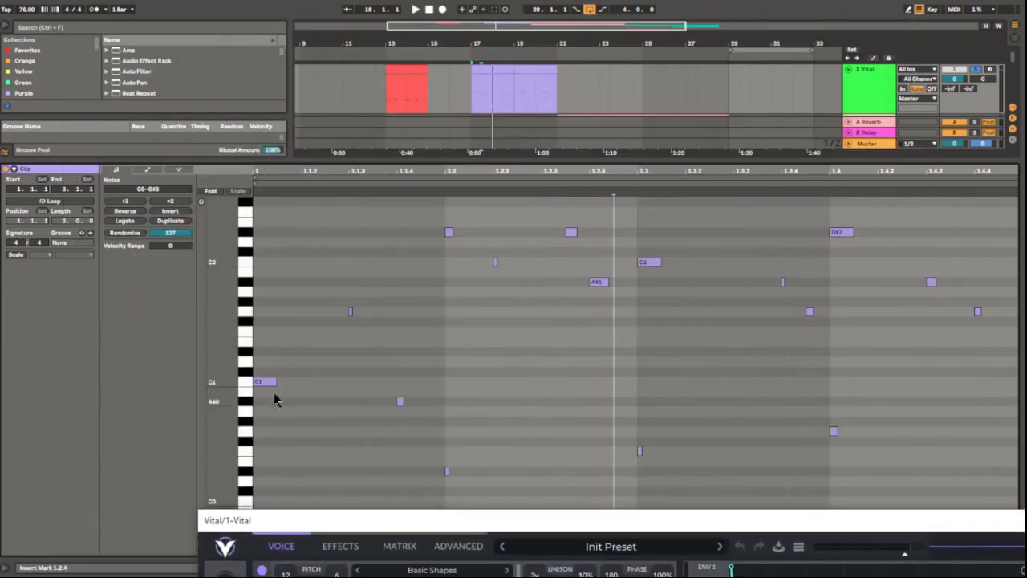
pyautogui.moveTo(446, 511); pyautogui.dragTo(289, 25)
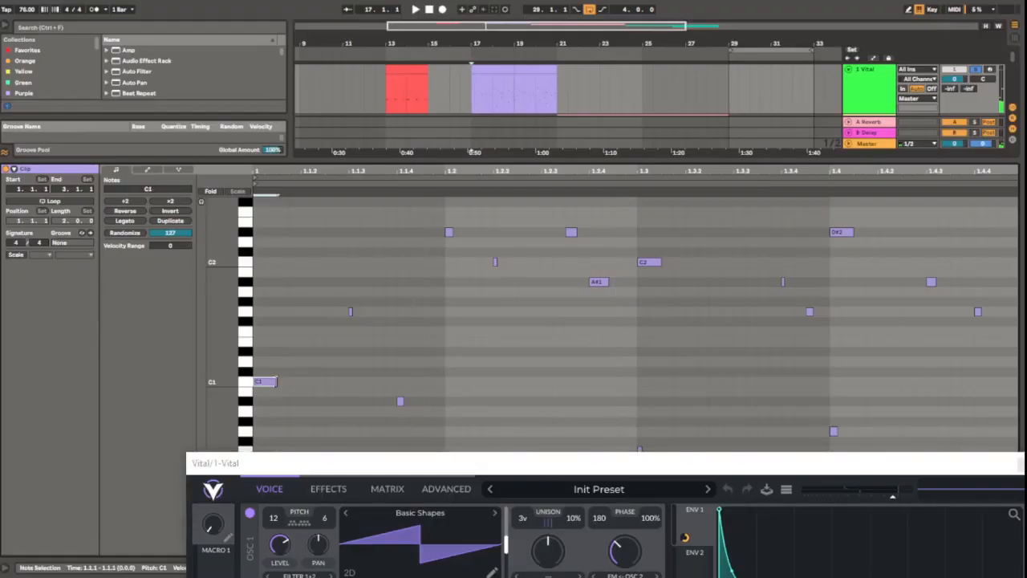
pyautogui.moveTo(277, 382); pyautogui.dragTo(329, 389)
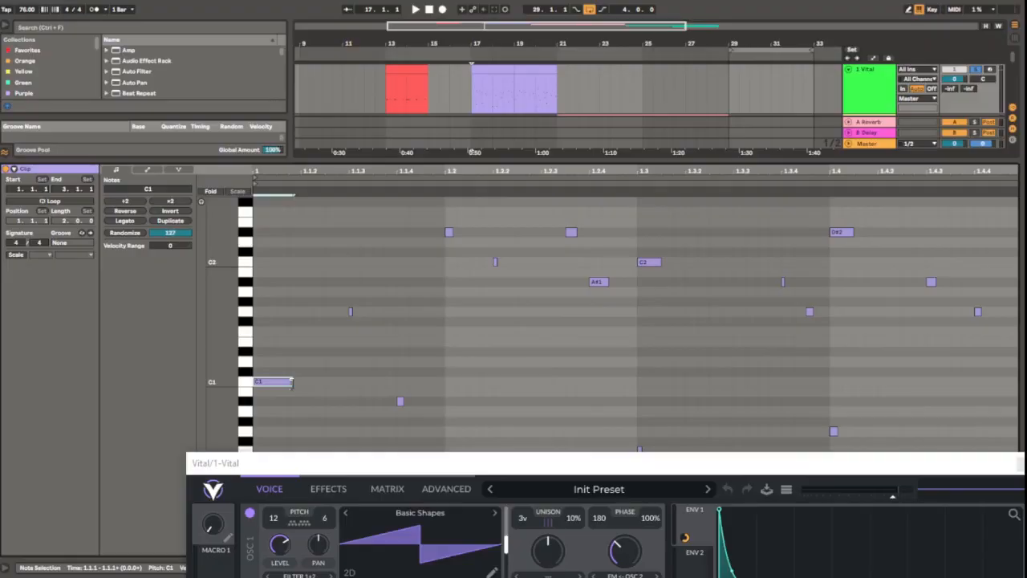
# Switch on Filter 2 in track 1's Vital synth and lower its mix.
pyautogui.moveTo(464, 480); pyautogui.dragTo(347, 28)
pyautogui.click(346, 363)
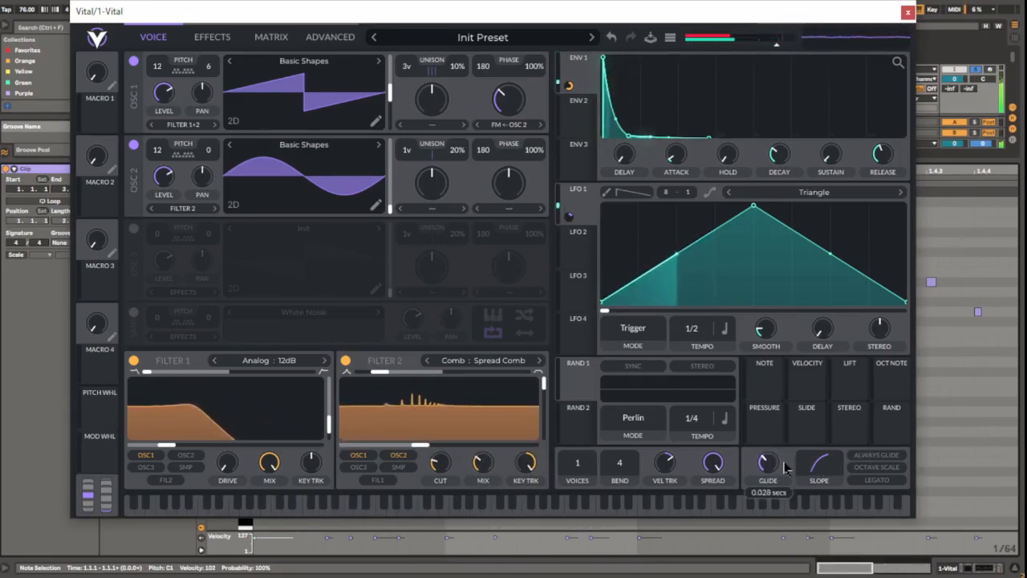
pyautogui.moveTo(491, 466); pyautogui.dragTo(492, 491)
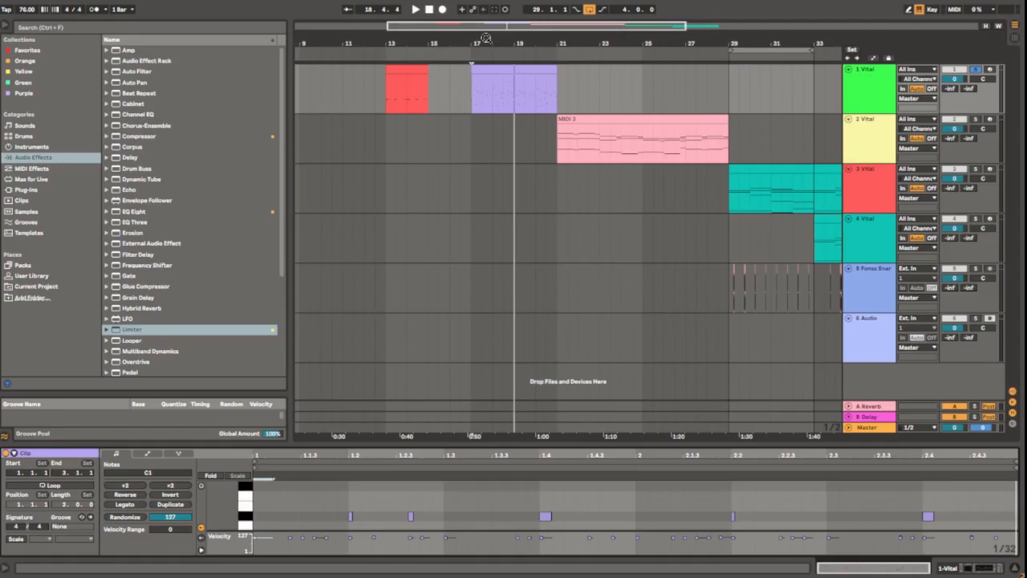
# Play the red clip at bar 13 and examine its notes in an enlarged piano roll.
pyautogui.click(406, 69)
pyautogui.press('space')
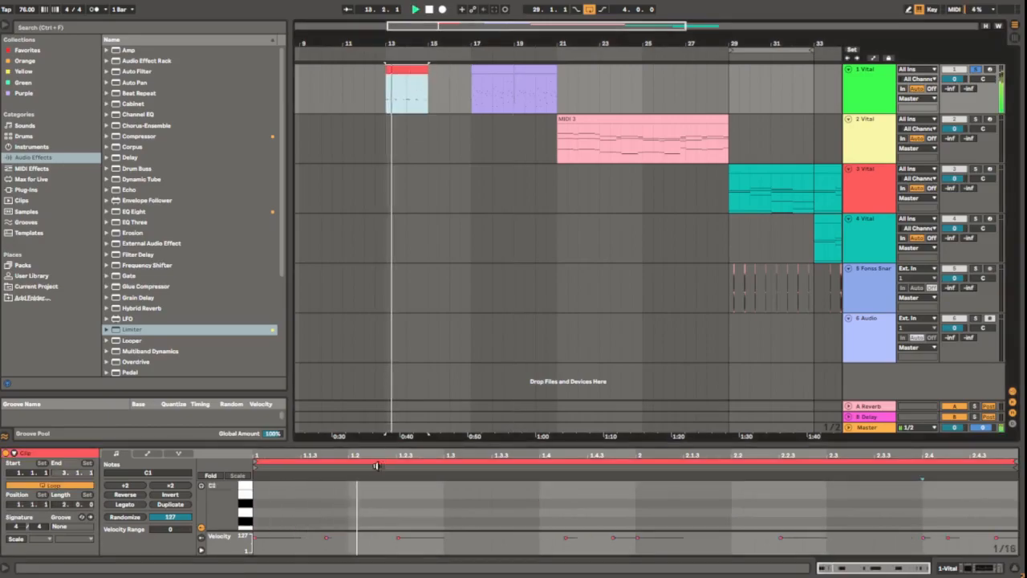
pyautogui.moveTo(384, 444); pyautogui.dragTo(384, 147)
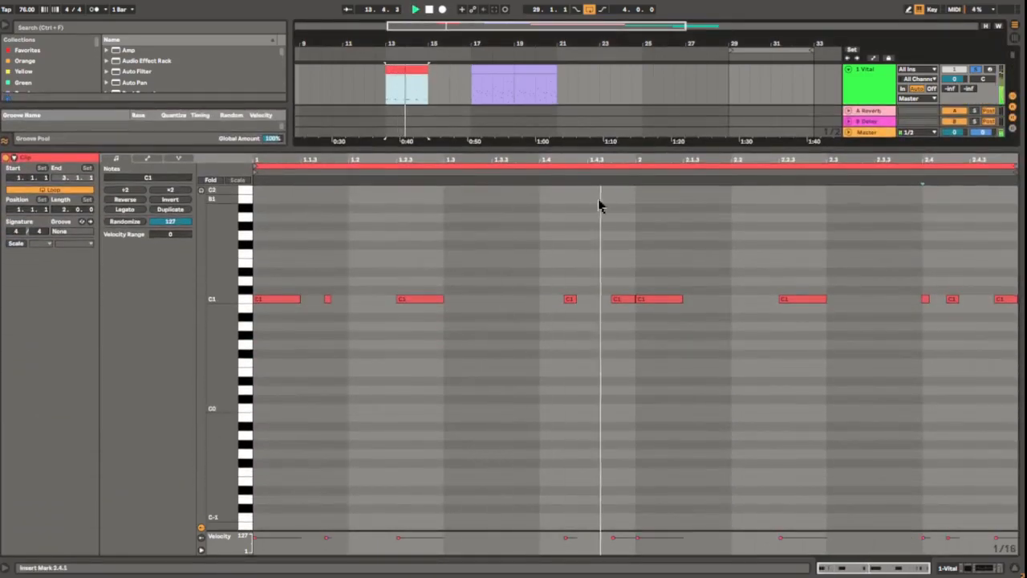
pyautogui.moveTo(660, 148); pyautogui.dragTo(668, 363)
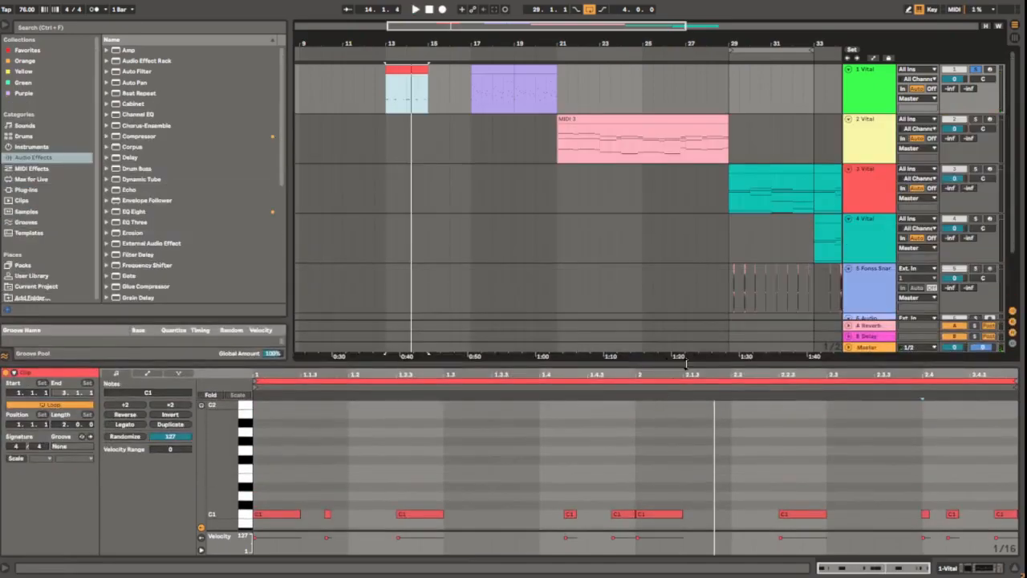
pyautogui.moveTo(682, 357); pyautogui.dragTo(637, 398)
# Solo track 2 and open its Vital synth for editing.
pyautogui.click(975, 125)
pyautogui.click(877, 153)
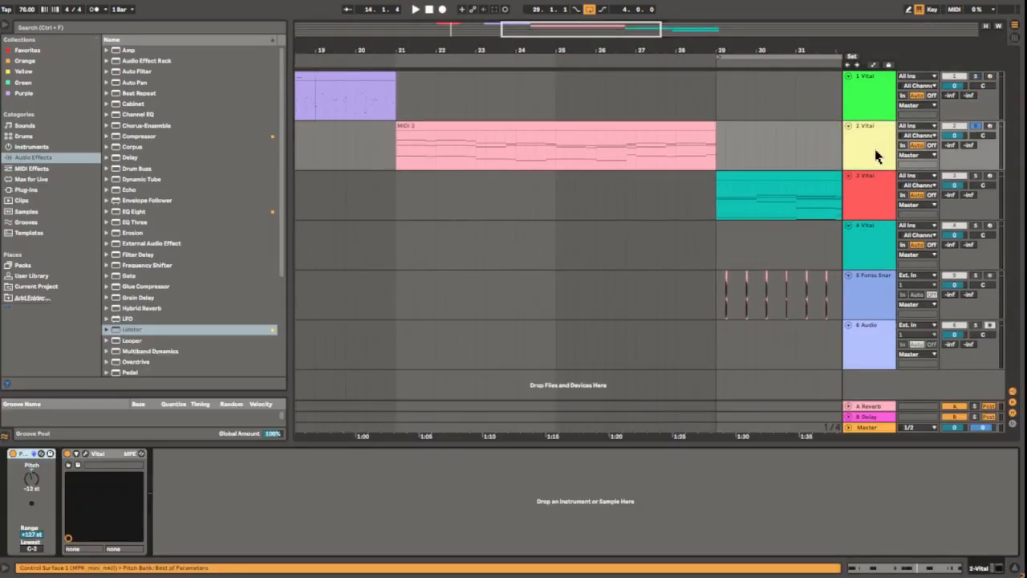
pyautogui.click(78, 465)
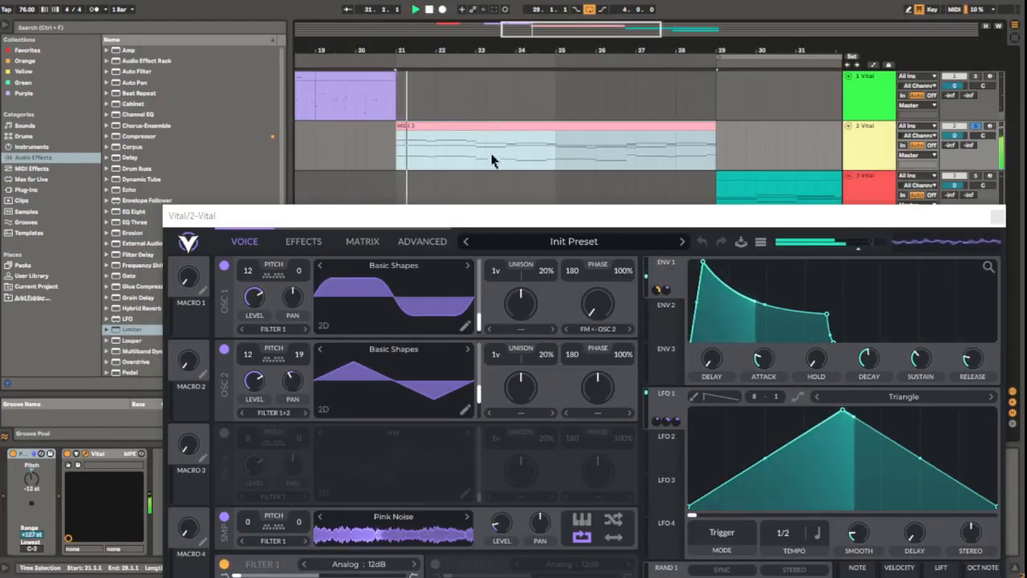
pyautogui.moveTo(516, 219); pyautogui.dragTo(443, 56)
# Review the active effects in track 2's Vital and raise Filter 1's cutoff.
pyautogui.click(232, 69)
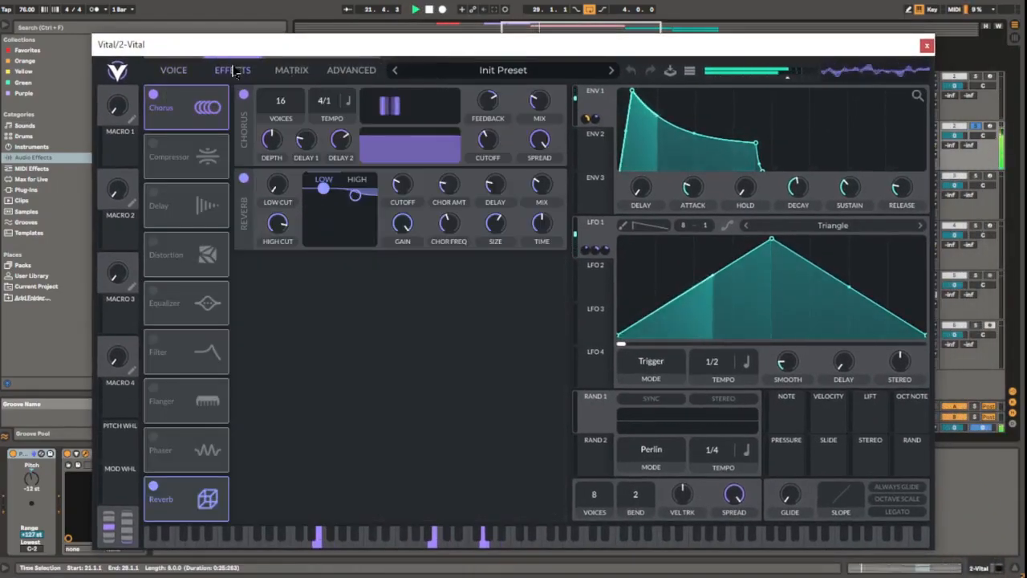
pyautogui.click(193, 72)
pyautogui.moveTo(282, 44); pyautogui.dragTo(291, 16)
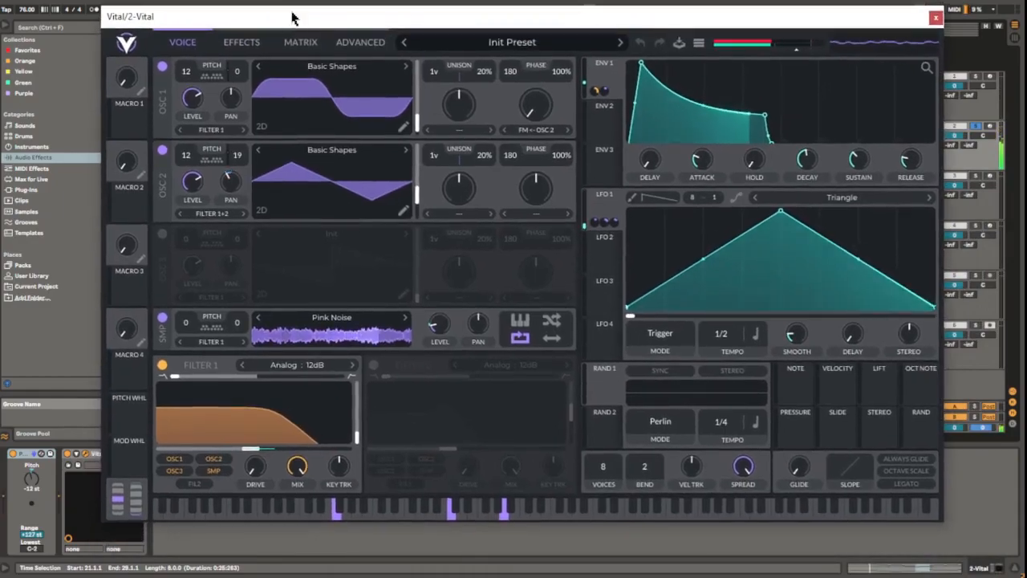
pyautogui.moveTo(255, 434)
pyautogui.mouseDown()
pyautogui.moveTo(244, 451)
pyautogui.moveTo(266, 448)
pyautogui.mouseUp()
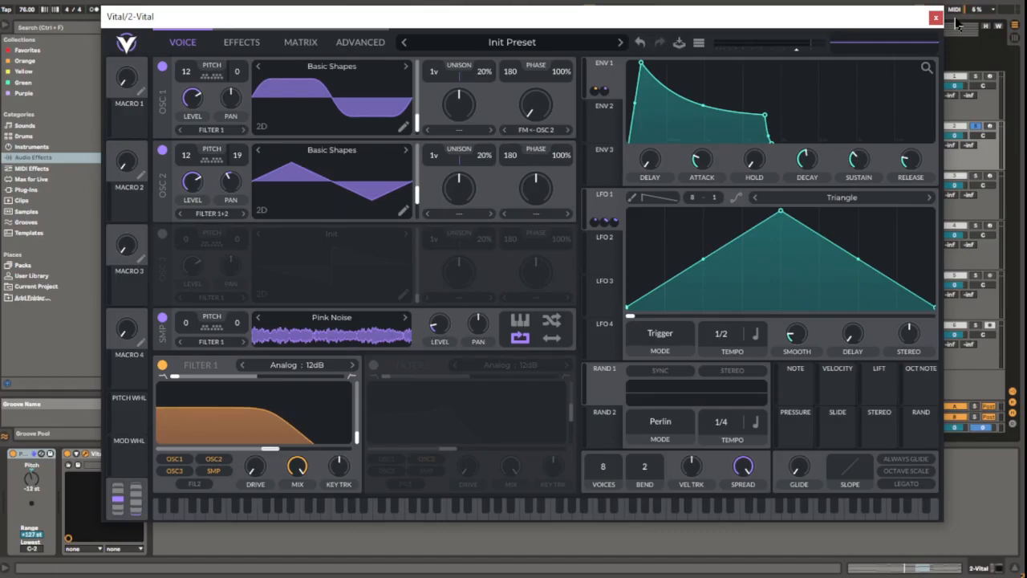
# Switch off the chorus and reverb effects in track 2's Vital and return to the oscillator view.
pyautogui.click(241, 42)
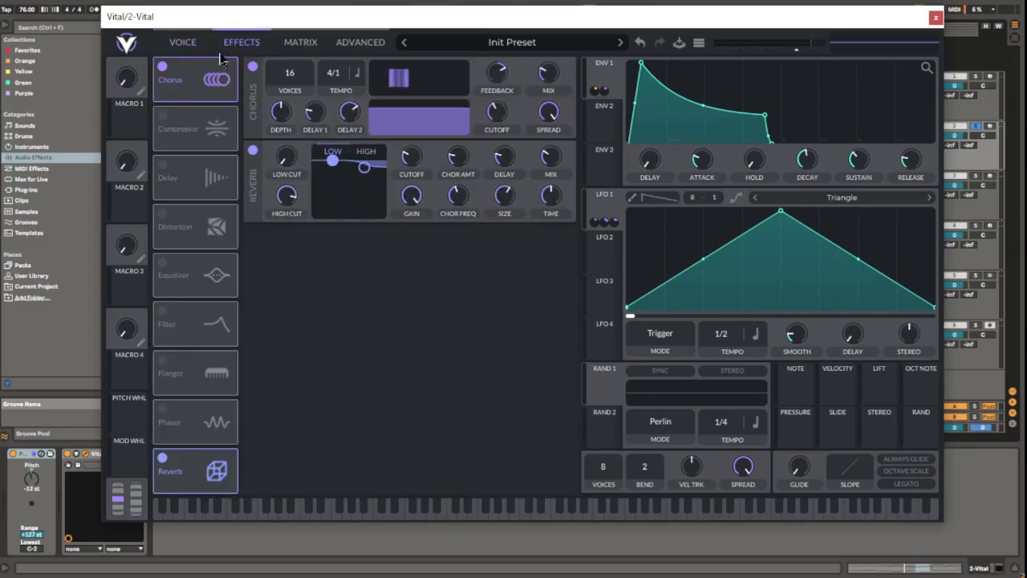
pyautogui.click(253, 69)
pyautogui.click(253, 150)
pyautogui.click(182, 43)
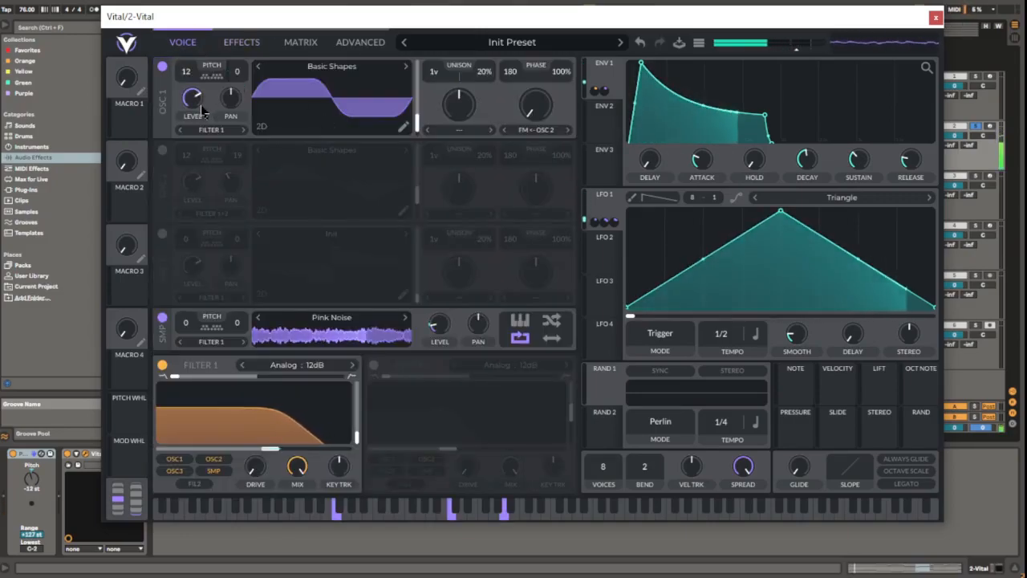
# Compare the sound with oscillator 2 and the pink noise sampler each switched off and on.
pyautogui.click(163, 152)
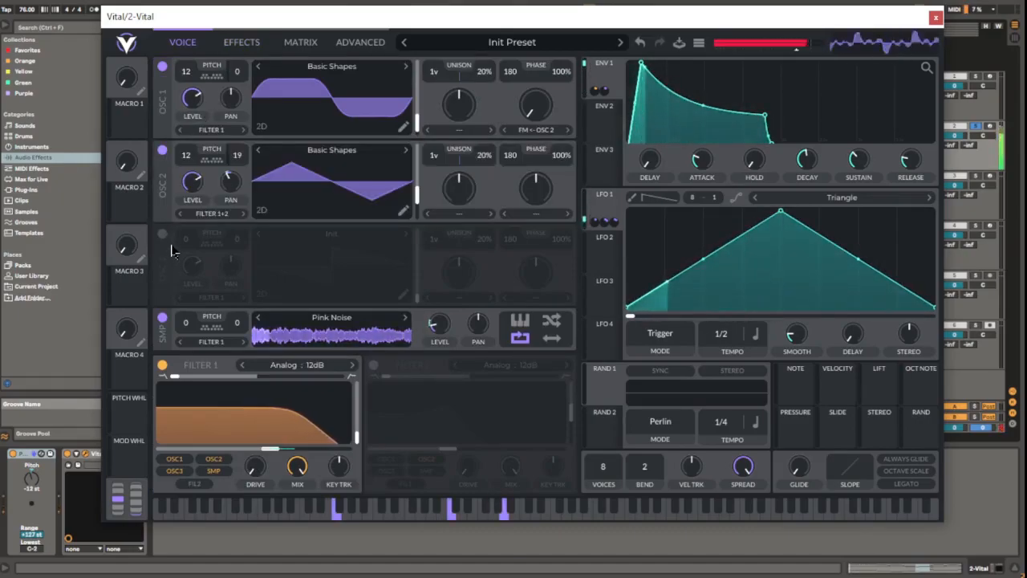
pyautogui.click(163, 317)
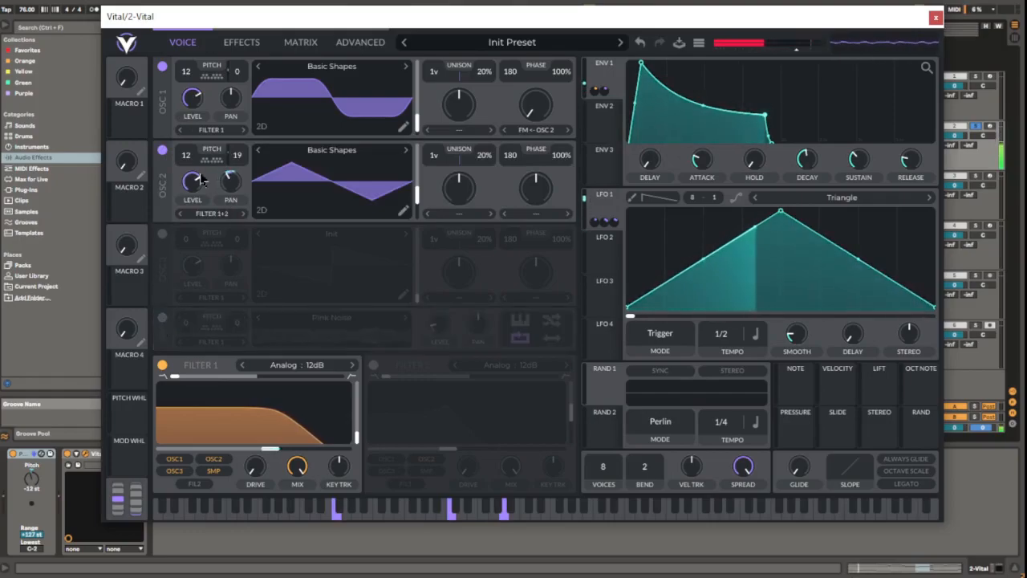
pyautogui.click(162, 152)
pyautogui.click(160, 152)
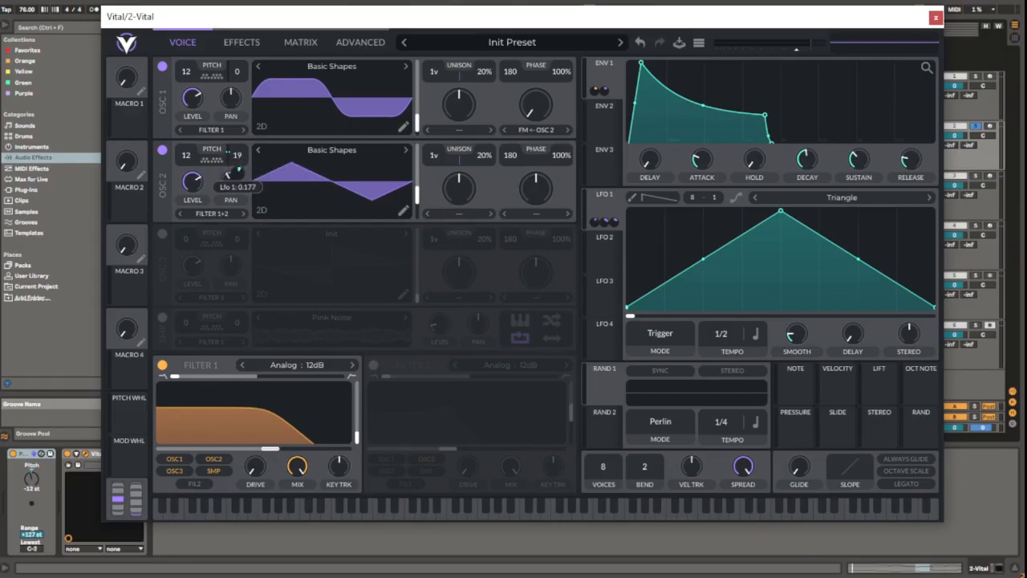
pyautogui.click(163, 319)
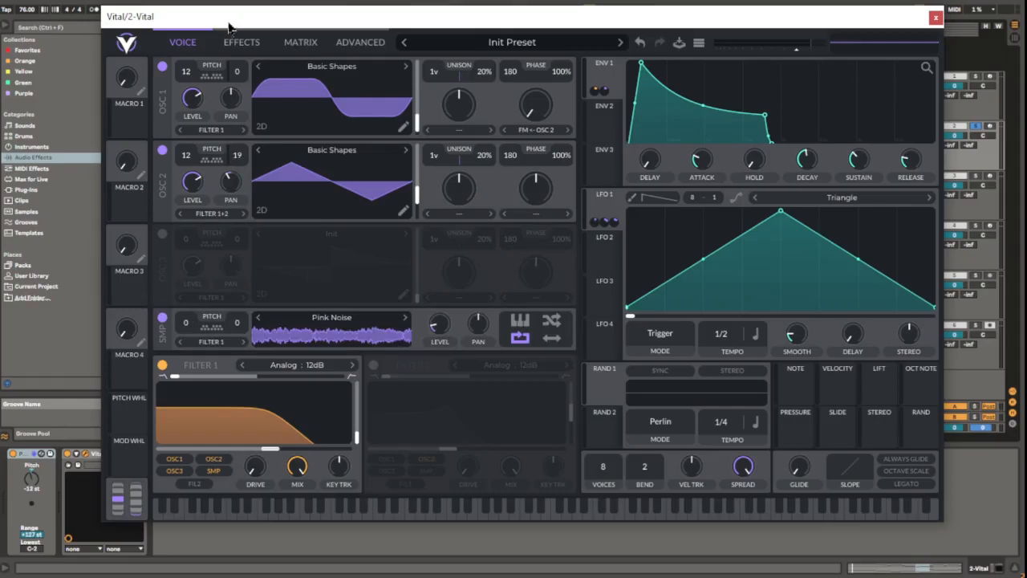
# Compare the pad sound with the chorus effect switched on and off.
pyautogui.click(243, 44)
pyautogui.click(253, 68)
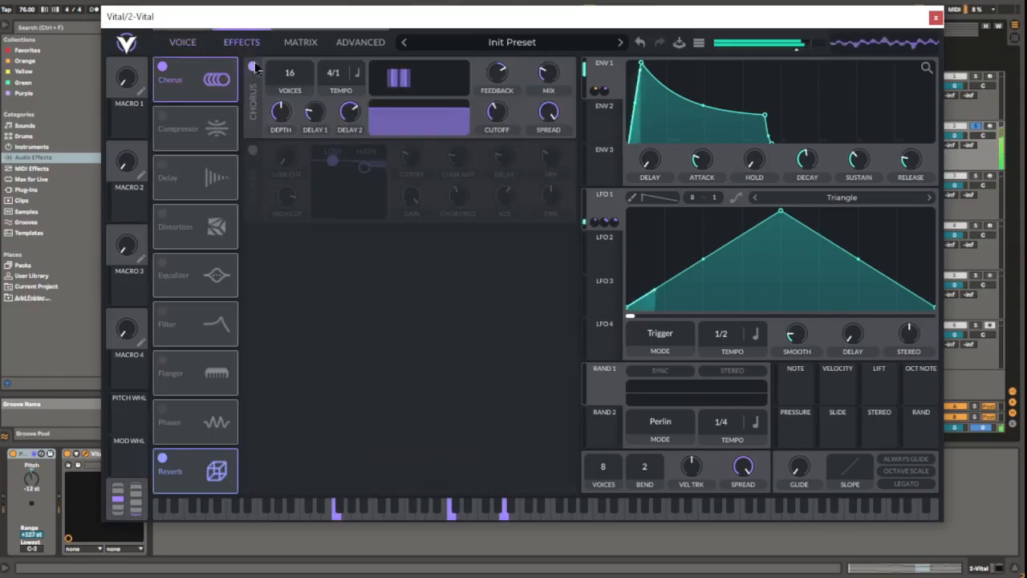
pyautogui.click(183, 45)
pyautogui.click(241, 43)
pyautogui.click(254, 67)
pyautogui.click(184, 44)
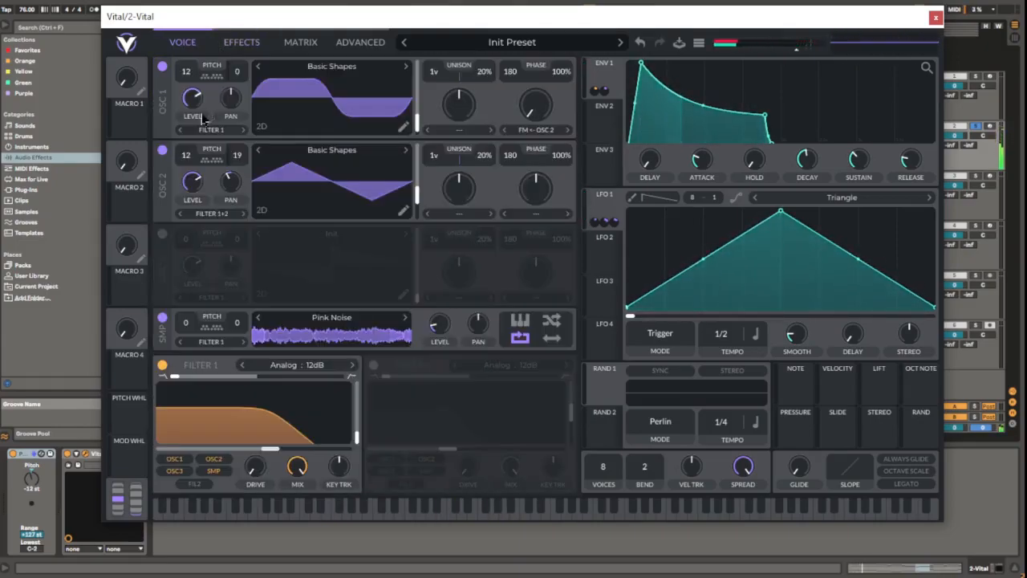
# Switch the chorus on and audition the pad with oscillator 2 disabled and enabled again.
pyautogui.click(162, 154)
pyautogui.click(238, 41)
pyautogui.click(253, 67)
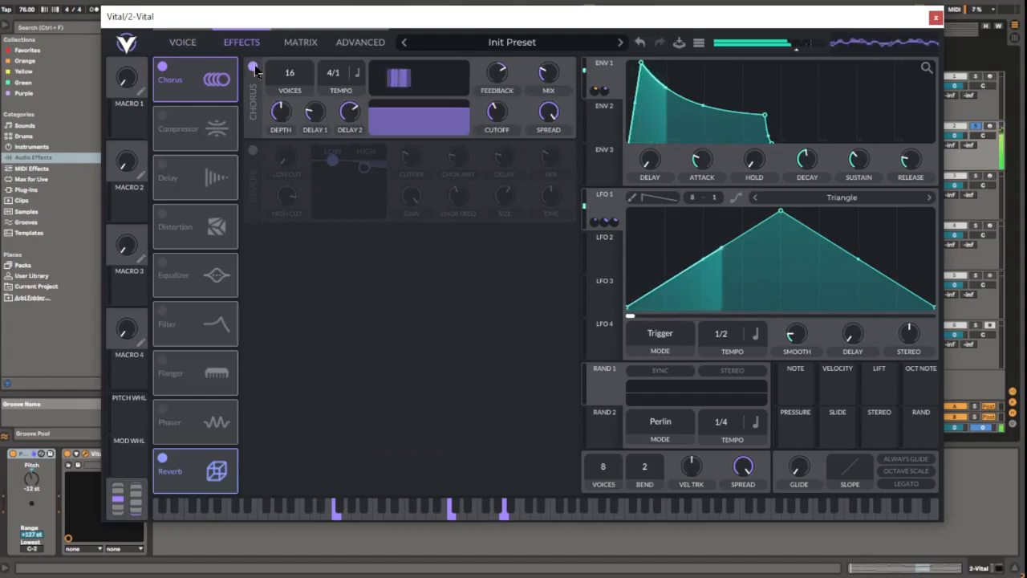
pyautogui.click(183, 42)
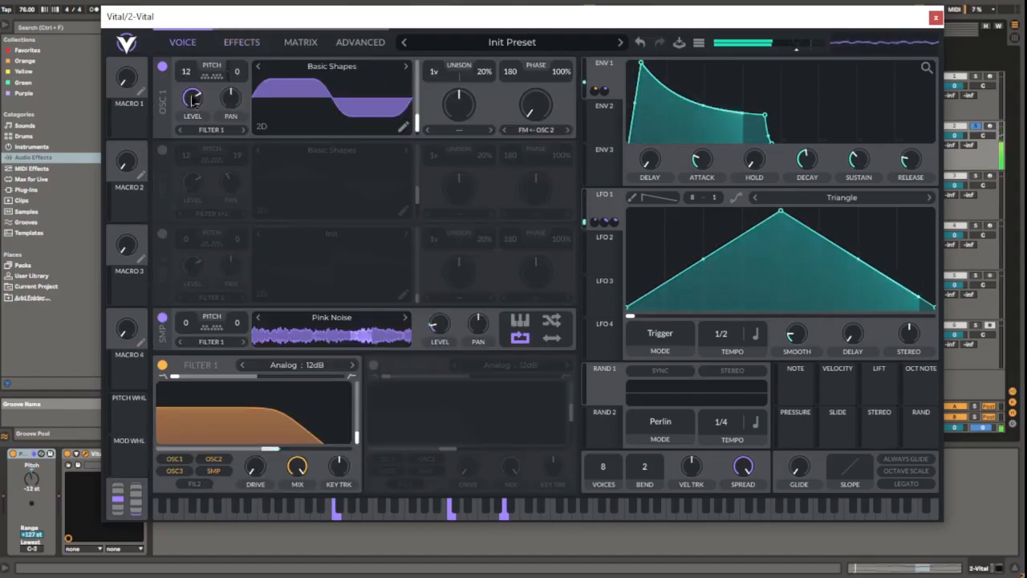
pyautogui.click(162, 153)
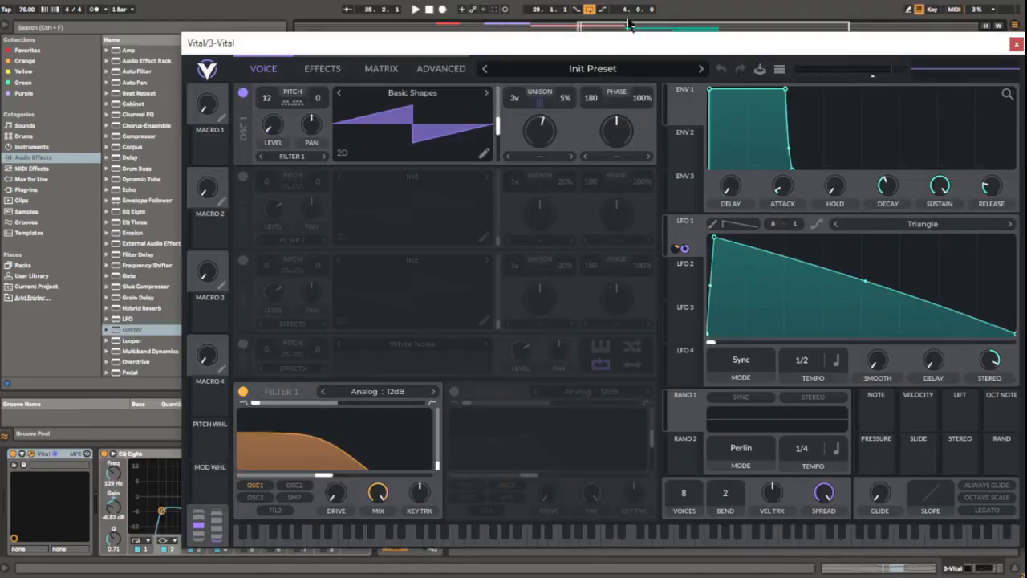
# Reposition track 3's Vital window and solo the snare on track 5 alongside it.
pyautogui.moveTo(627, 44); pyautogui.dragTo(419, 28)
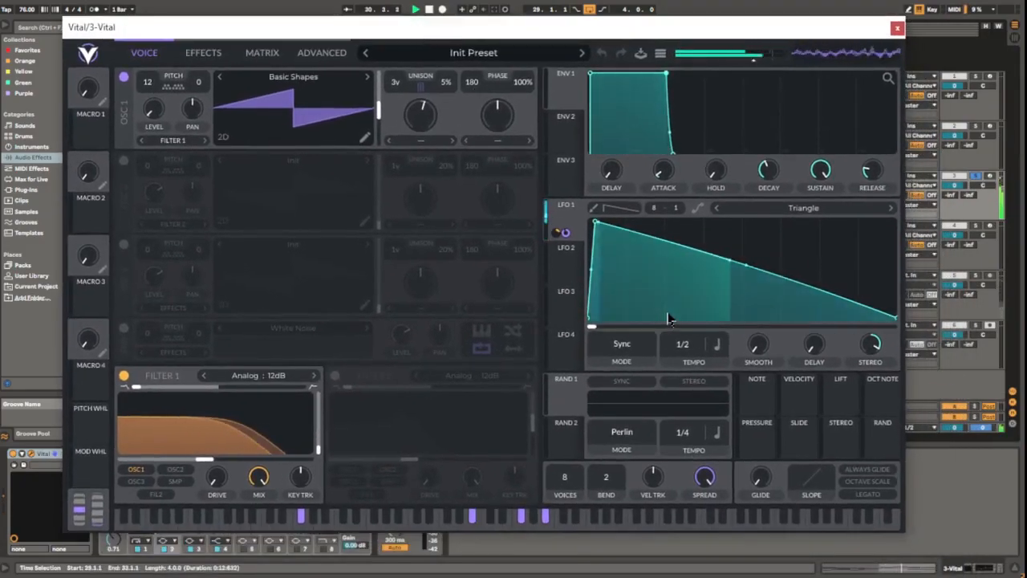
pyautogui.moveTo(579, 31); pyautogui.dragTo(651, 313)
pyautogui.moveTo(954, 285); pyautogui.dragTo(545, 27)
pyautogui.keyDown('ctrl'); pyautogui.click(976, 275); pyautogui.keyUp('ctrl')
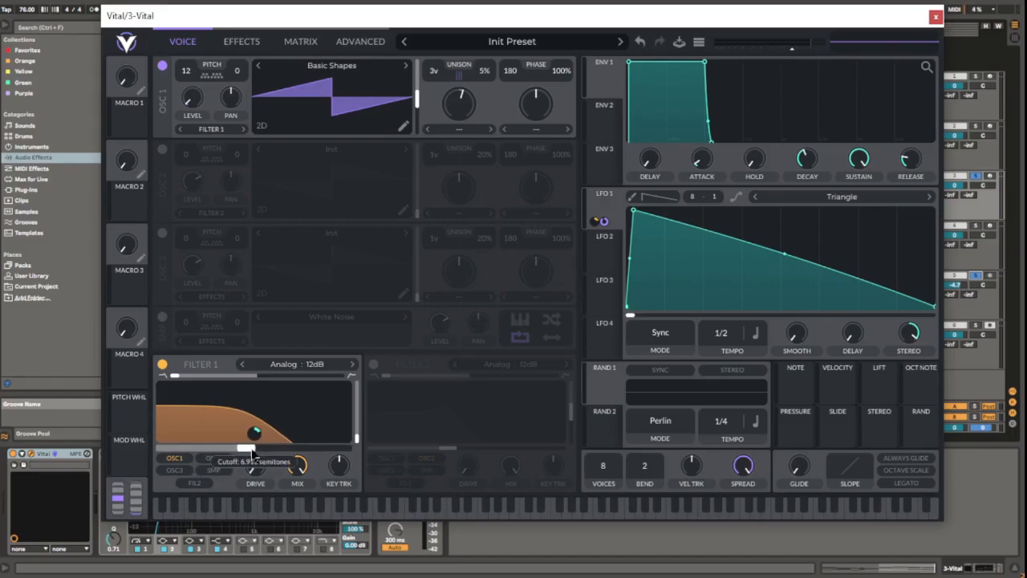
# During playback, set LFO 1's modulation of Filter 1's cutoff to about 18.18 and lower the cutoff to about -10.80 semitones.
pyautogui.press('space')
pyautogui.moveTo(255, 433); pyautogui.dragTo(255, 450)
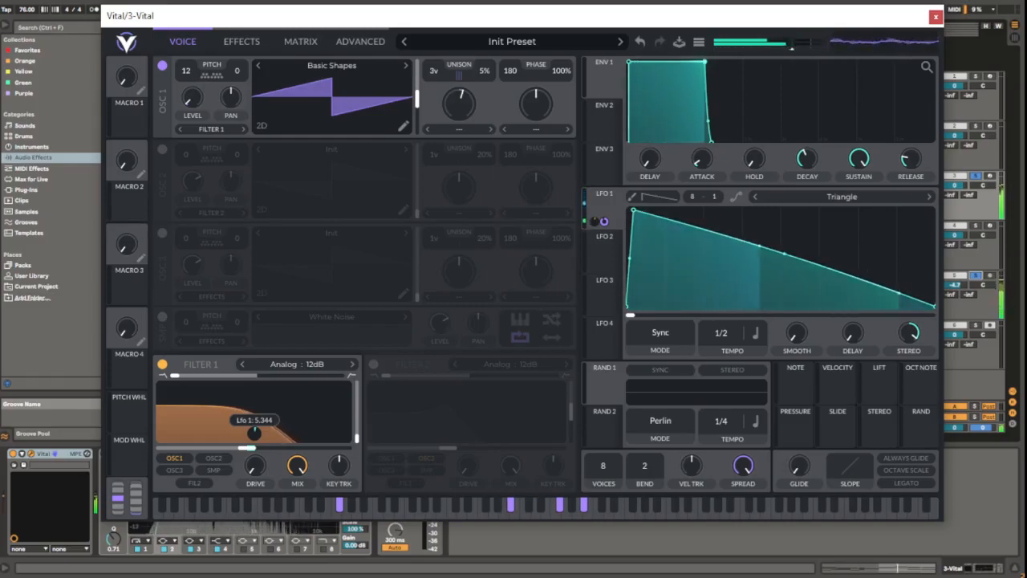
pyautogui.moveTo(255, 433); pyautogui.dragTo(254, 410)
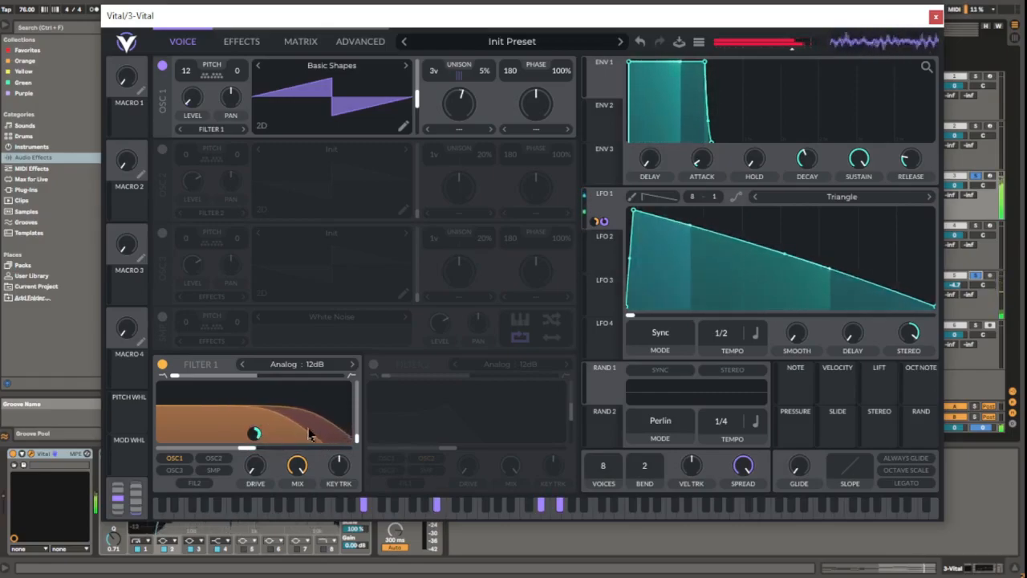
pyautogui.moveTo(257, 436)
pyautogui.moveTo(257, 437); pyautogui.dragTo(257, 453)
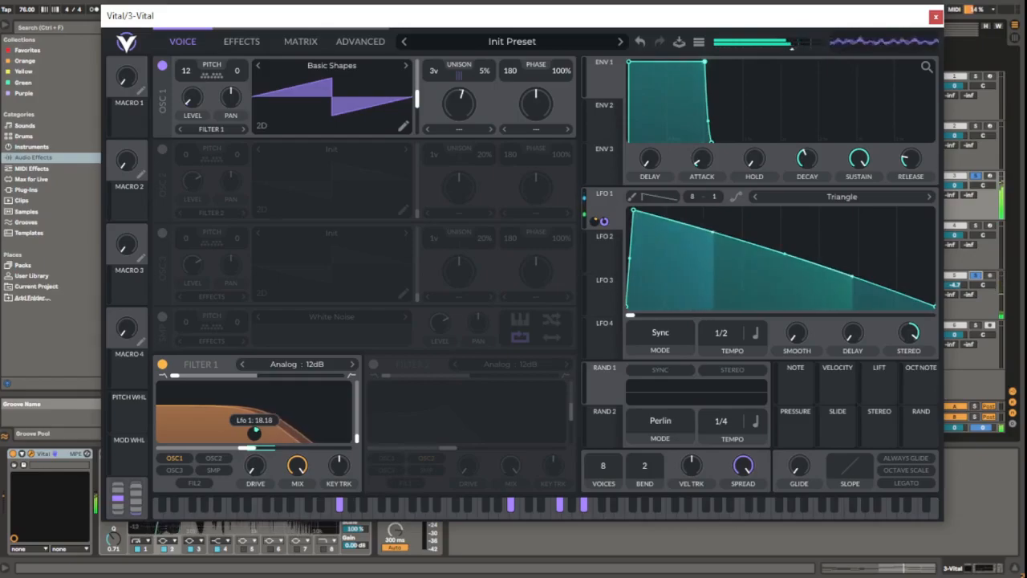
pyautogui.moveTo(247, 449); pyautogui.dragTo(224, 450)
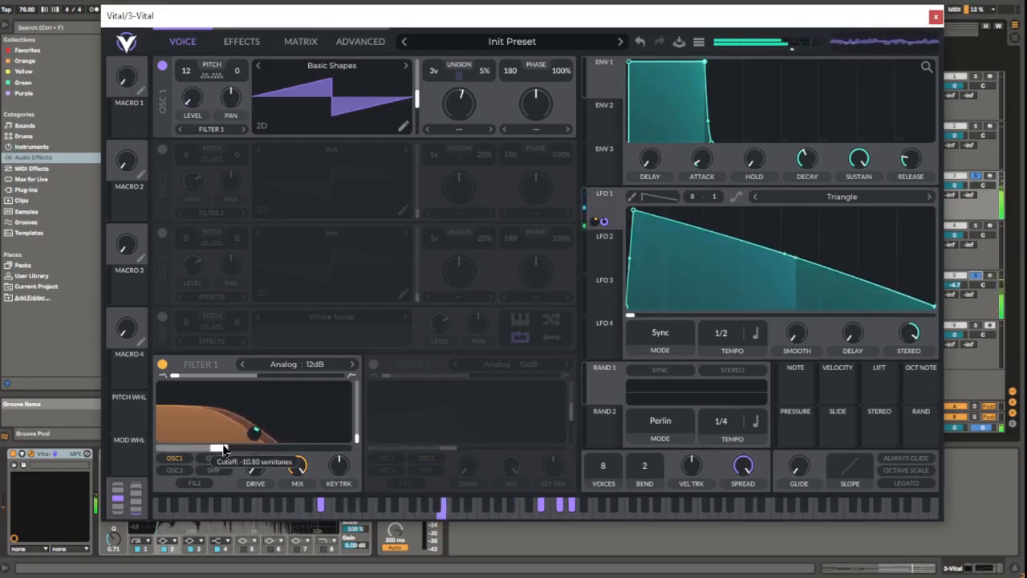
pyautogui.moveTo(221, 450)
pyautogui.mouseDown()
pyautogui.moveTo(249, 449)
pyautogui.moveTo(255, 427)
pyautogui.moveTo(223, 451)
pyautogui.mouseUp()
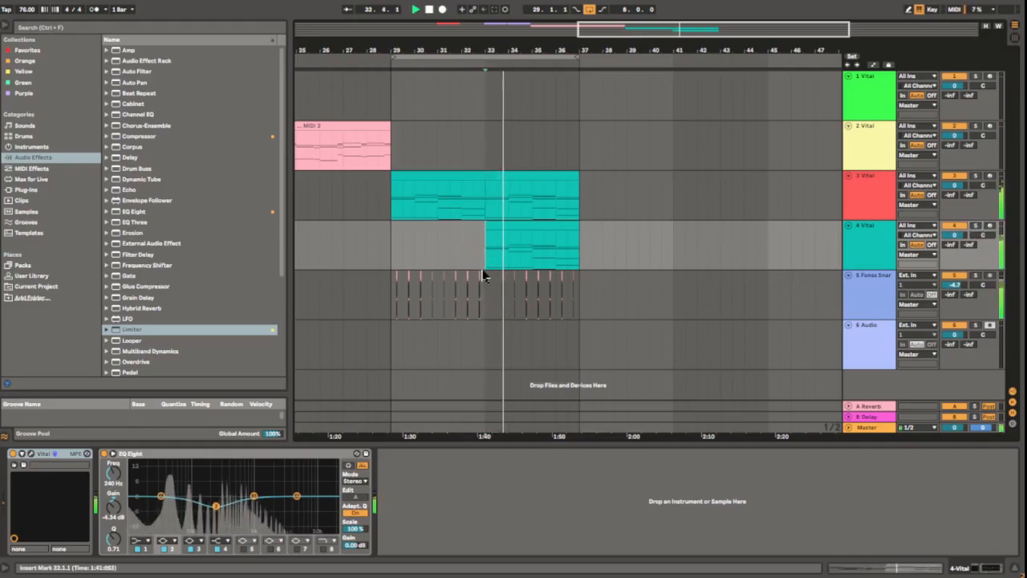
# Open track 4's Vital synth and inspect its effects and voice settings.
pyautogui.click(876, 246)
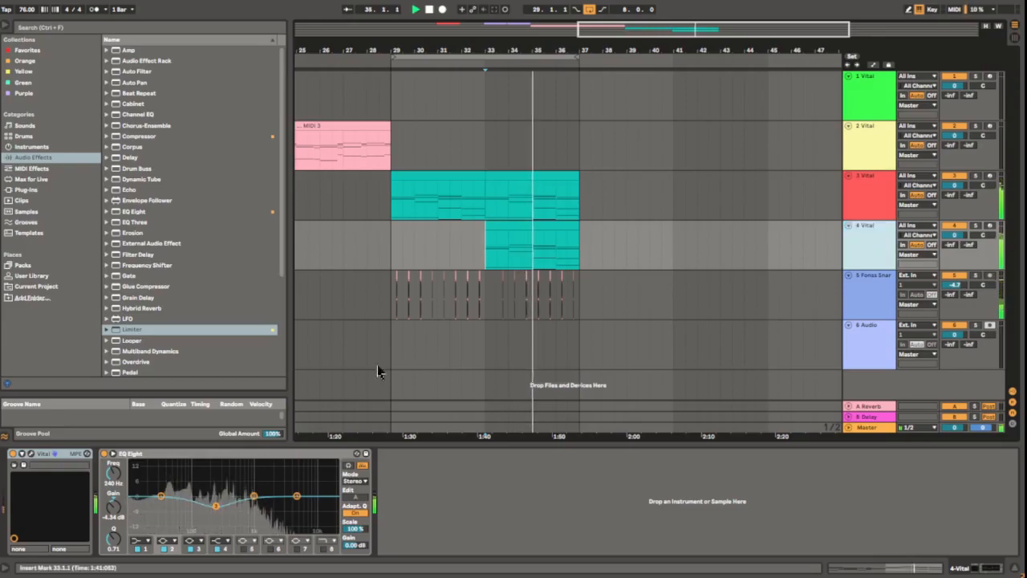
pyautogui.click(29, 456)
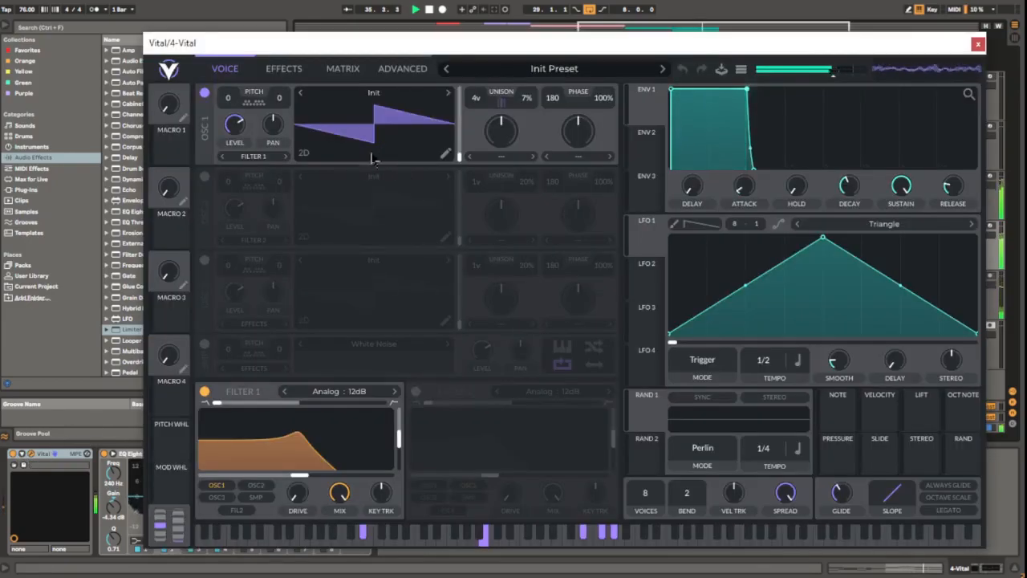
pyautogui.click(283, 68)
pyautogui.click(225, 68)
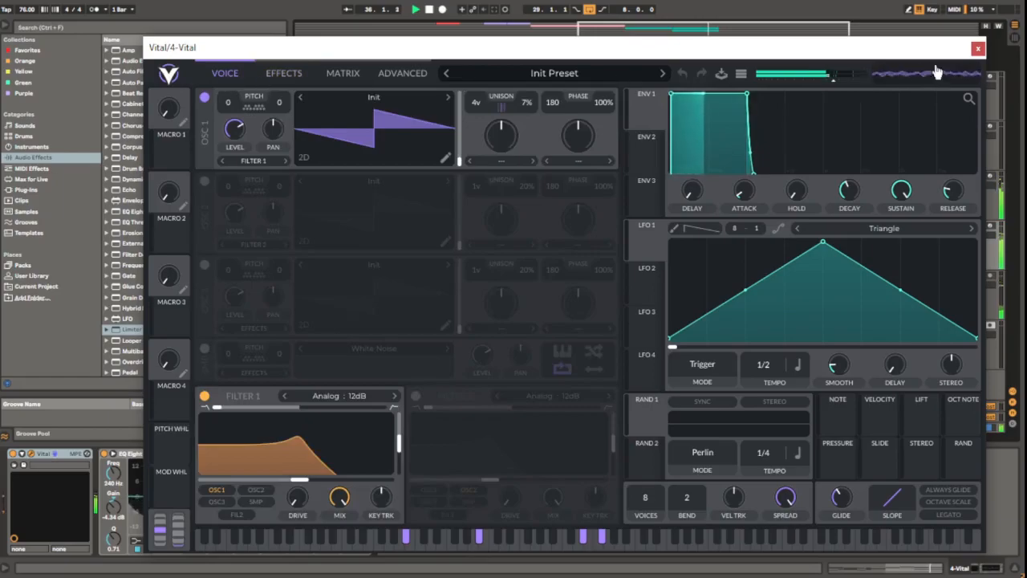
pyautogui.click(977, 43)
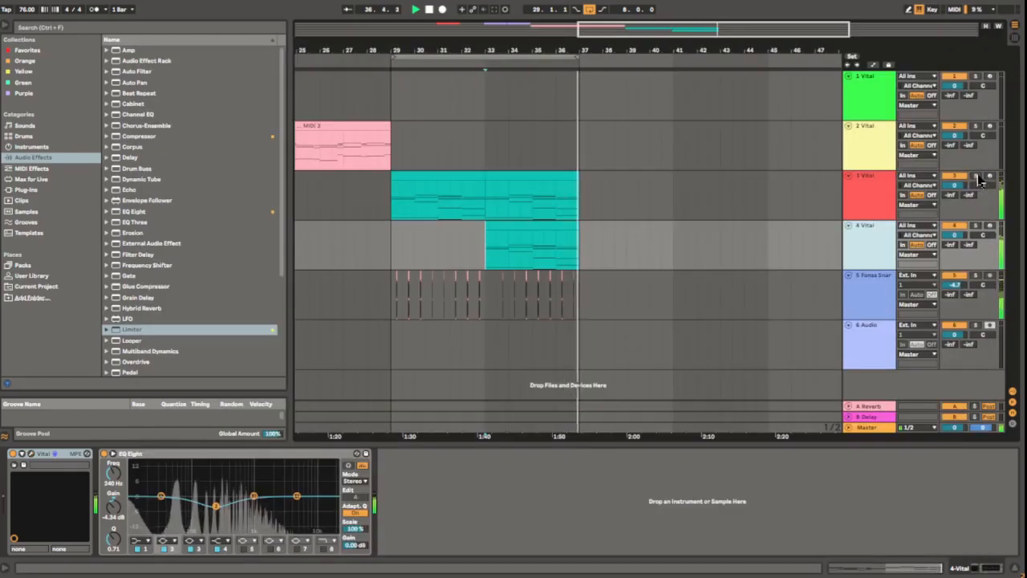
# Solo track 3 and close track 4's Vital window.
pyautogui.click(976, 175)
pyautogui.click(32, 455)
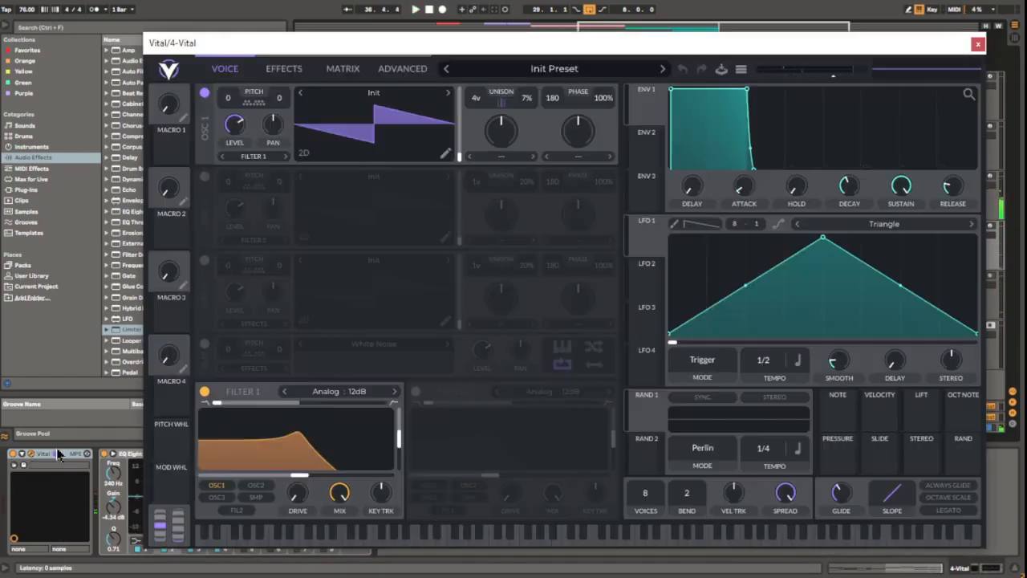
pyautogui.click(979, 44)
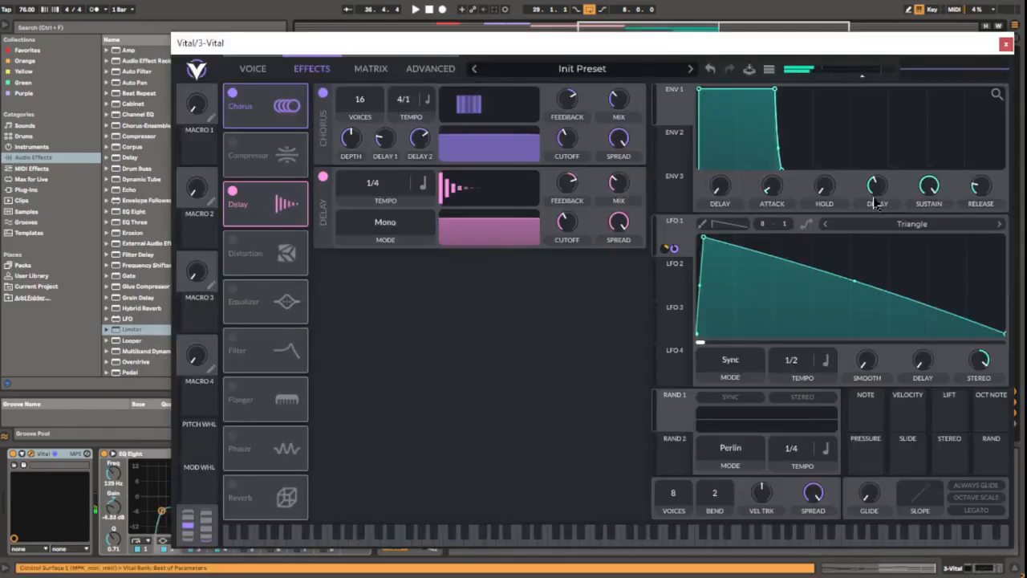